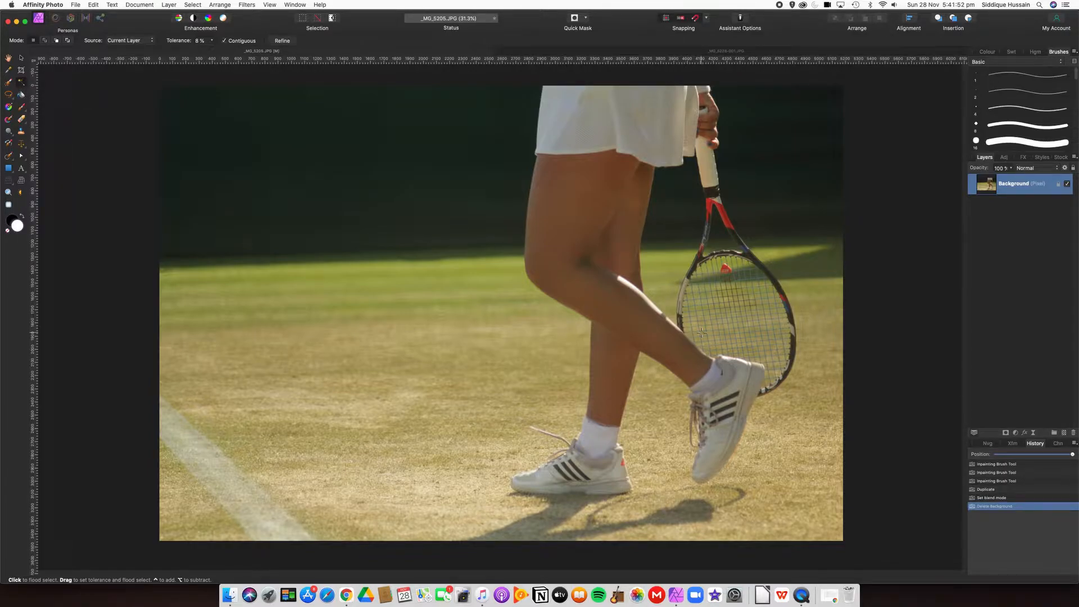
Duplicate the Background layer and set the copy's blend mode to Soft Light.
right_click(1015, 190)
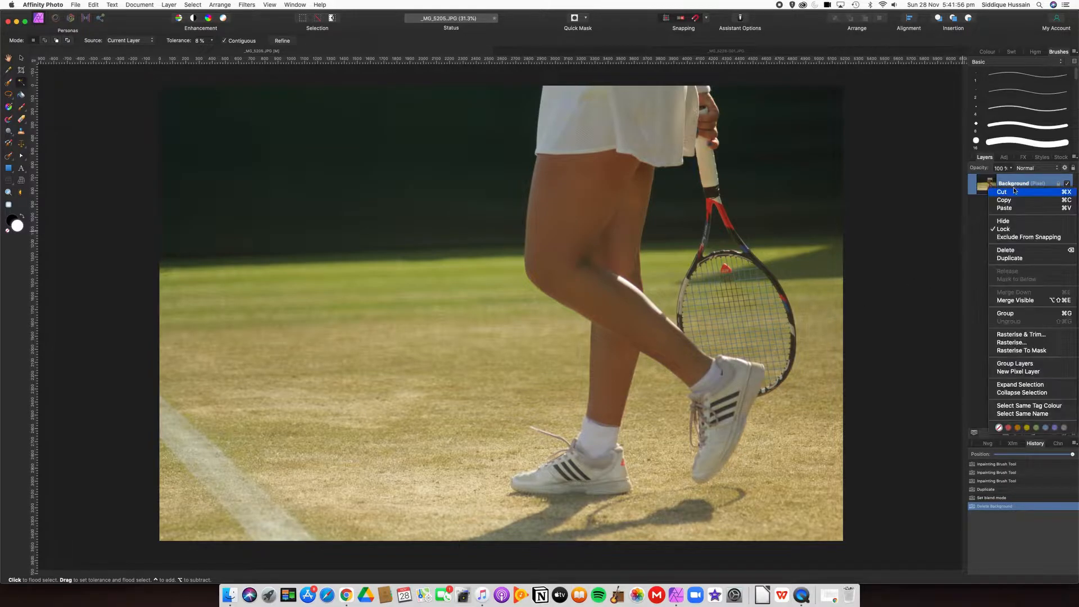
left_click(1016, 259)
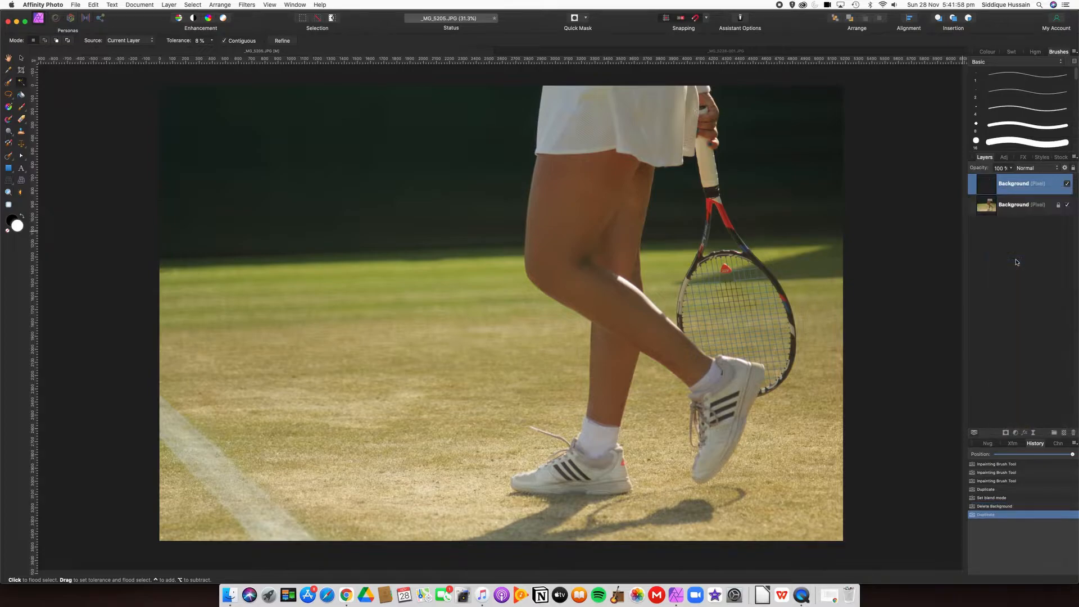
left_click(1044, 169)
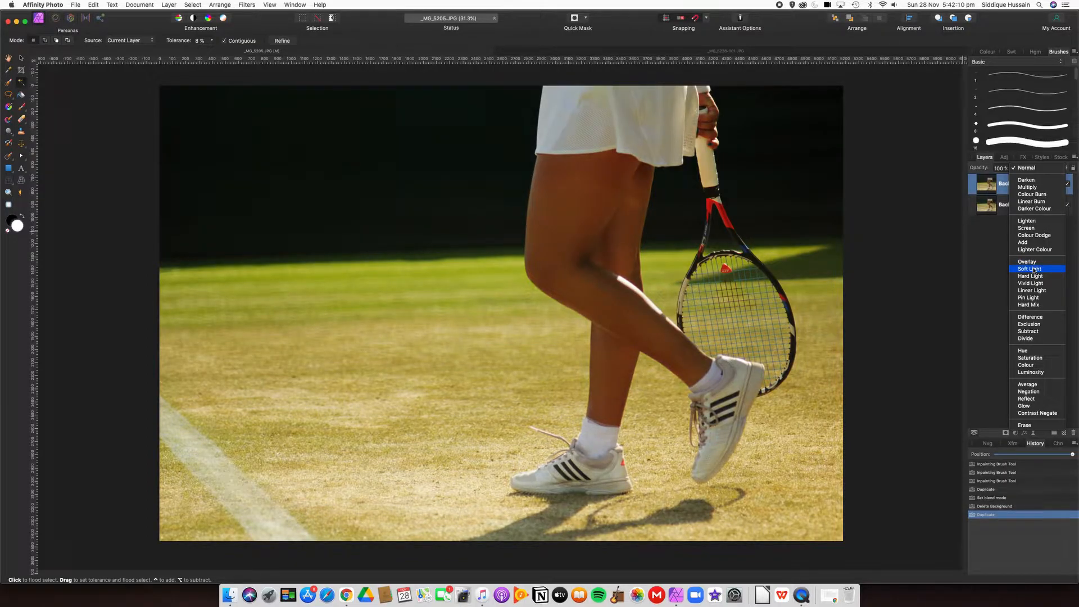
left_click(1034, 270)
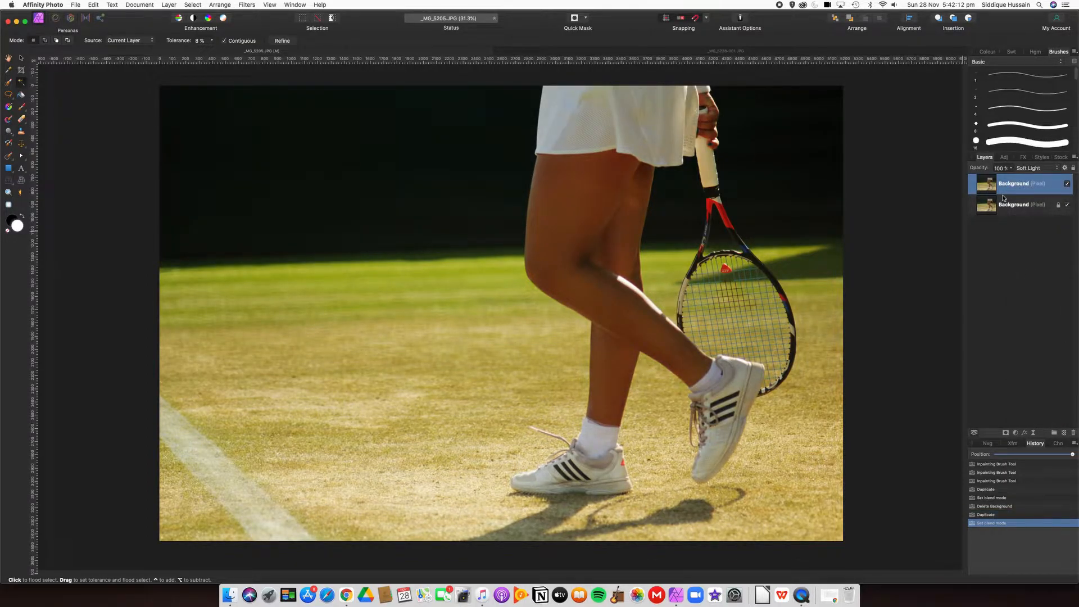
Reduce the Soft Light layer's opacity to 83% and clear the layer selection.
left_click(1012, 168)
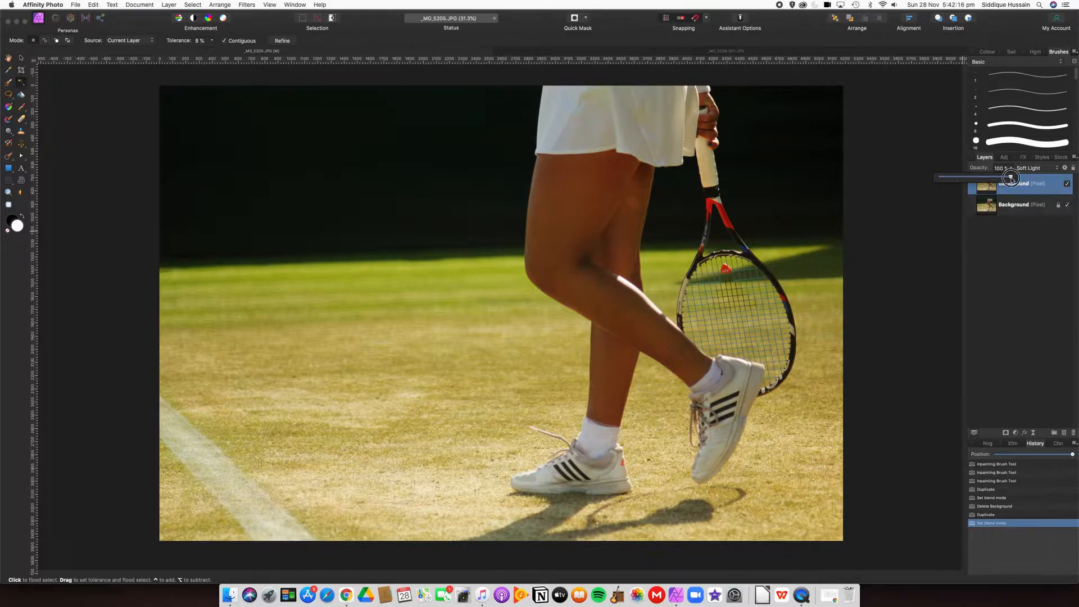
left_click_drag(1012, 179, 925, 178)
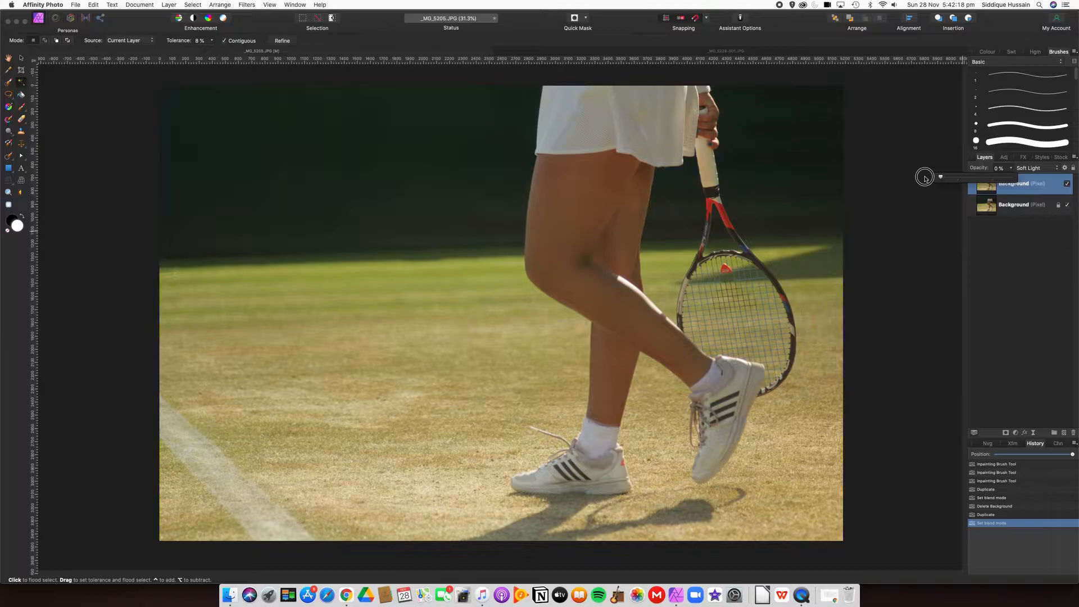
left_click_drag(925, 178, 999, 180)
left_click(1037, 239)
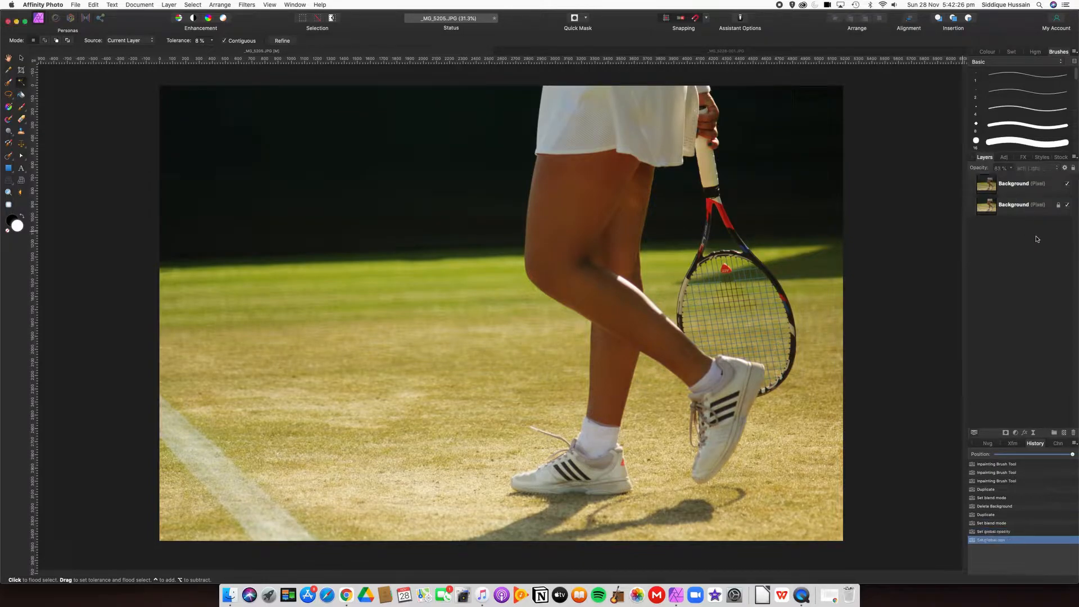
Toggle the Soft Light layer's visibility off and on to compare the image with and without it.
left_click(1068, 184)
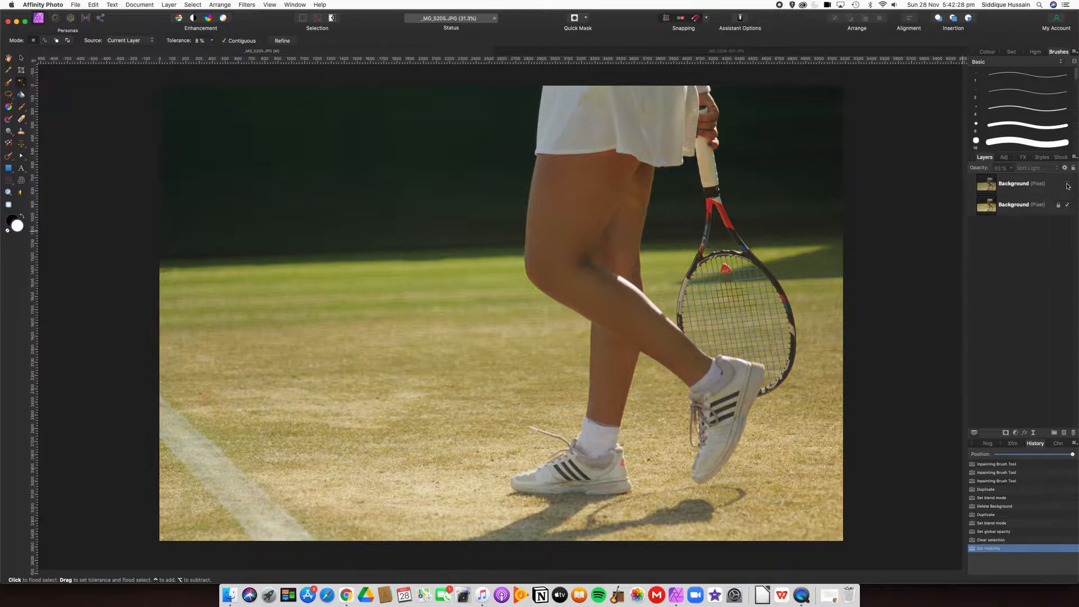
left_click(1067, 185)
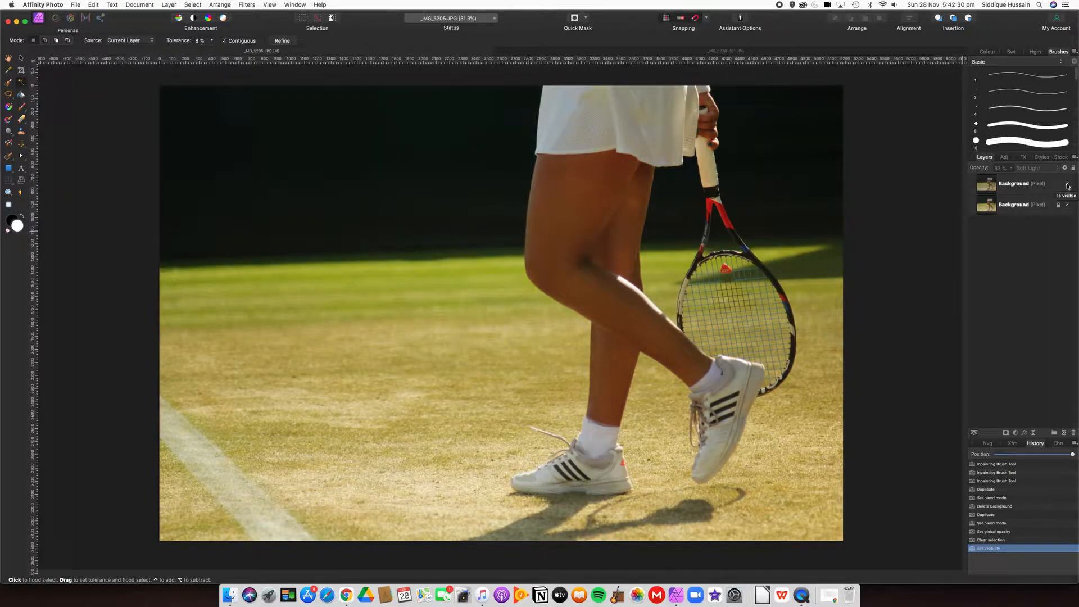
left_click(1067, 185)
left_click(1068, 186)
Set the flood selection tolerance to 11%, and then to 10%.
left_click(213, 45)
mouse_move(211, 52)
left_mouse_down()
mouse_move(277, 50)
mouse_move(213, 52)
left_mouse_up()
left_click(224, 41)
scroll(738, 214, "up", 5)
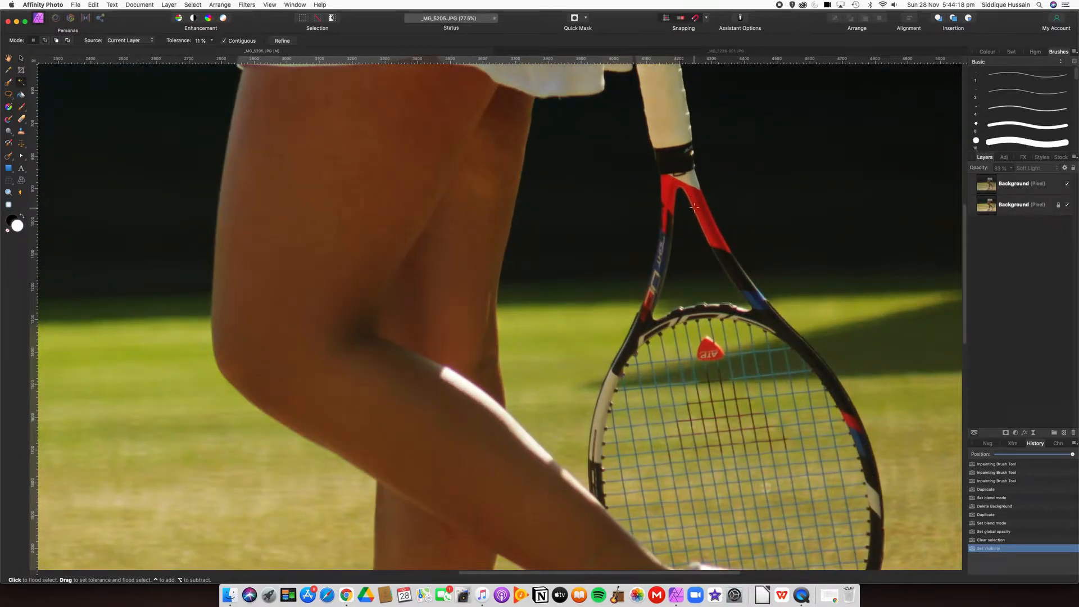
left_click(212, 40)
left_click_drag(211, 51, 211, 51)
Merge the Soft Light Background copy down into the layer beneath it.
left_click(1014, 186)
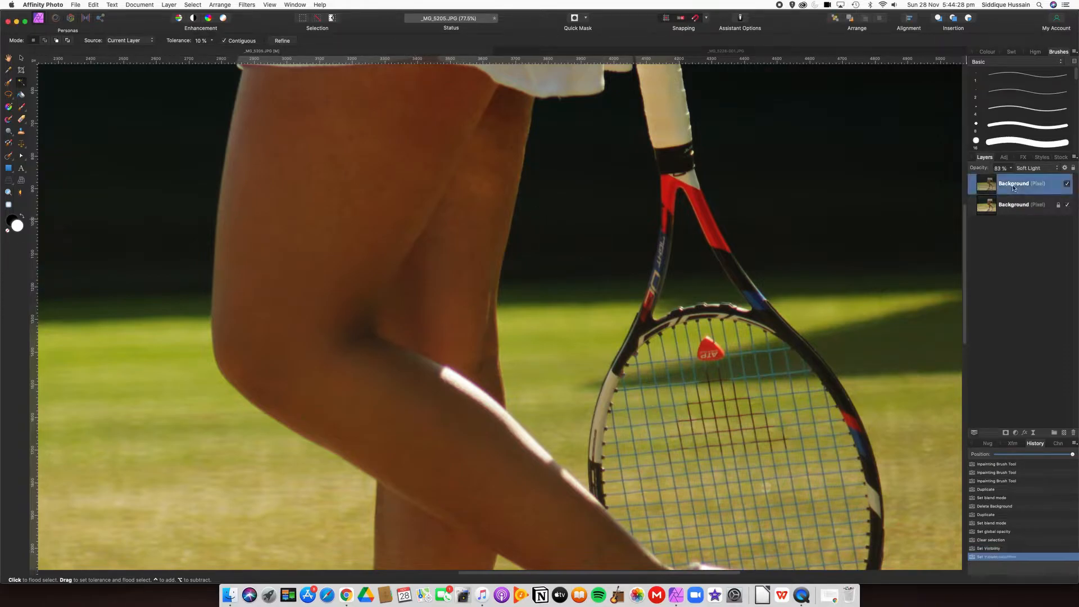
right_click(1014, 186)
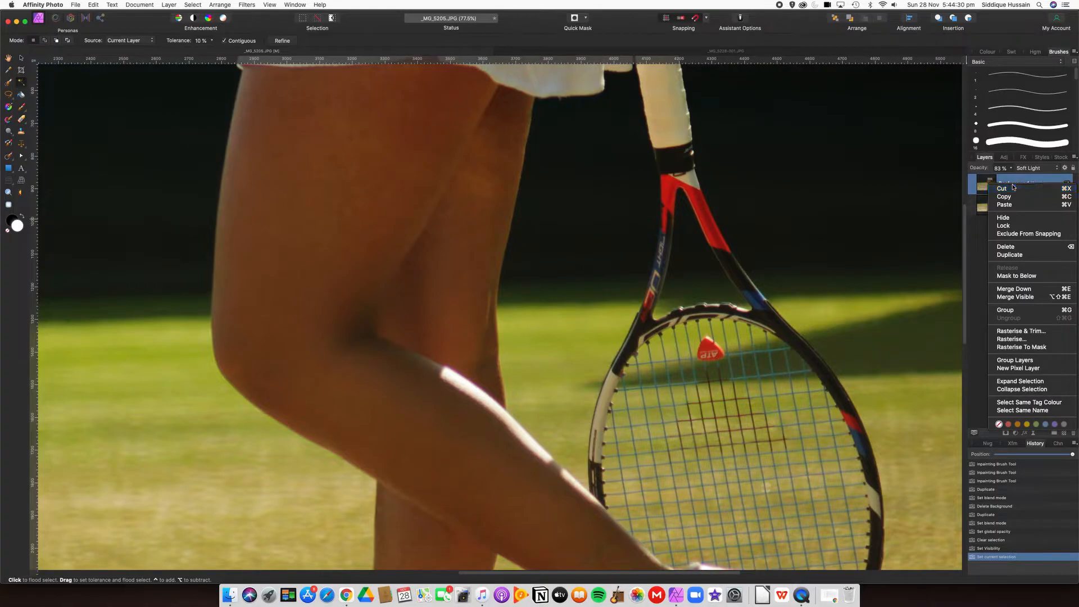
left_click(1019, 288)
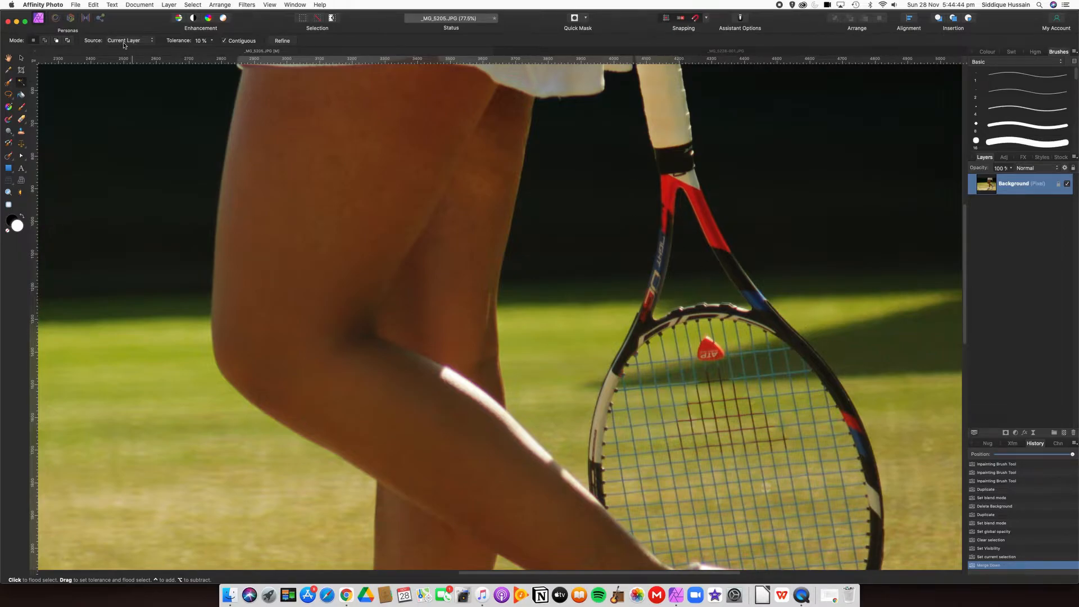
Try flood-selecting the red racket throat at 10% tolerance, and clear that selection.
left_click(152, 42)
left_click(143, 42)
left_click(667, 184)
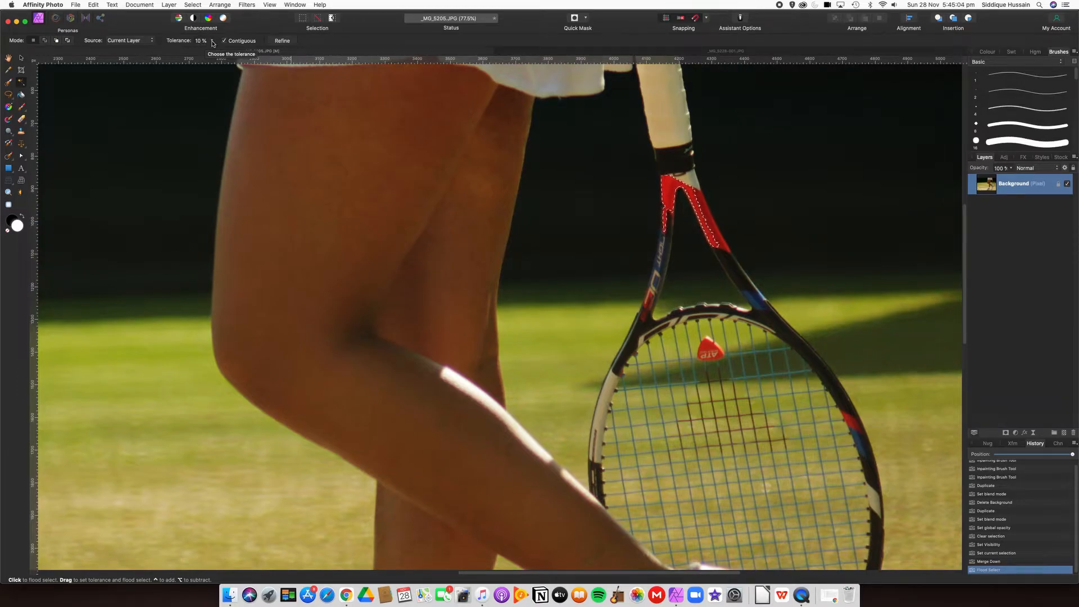
key("super+d")
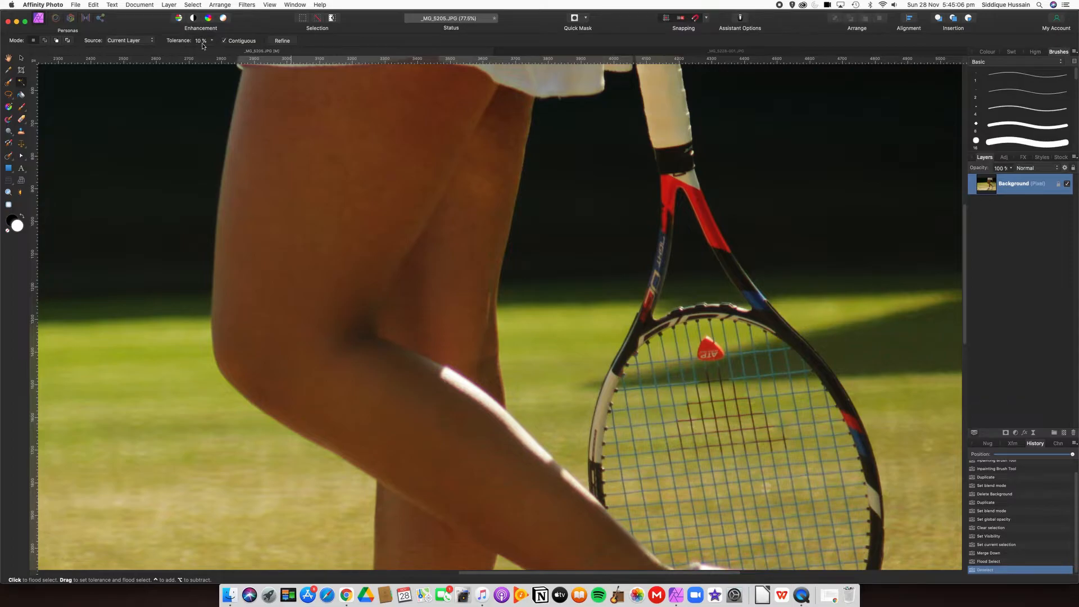
Set the tolerance to 12% and flood-select the red part of the racket throat.
left_click(212, 42)
left_click_drag(212, 51, 213, 50)
left_click(258, 20)
left_click(668, 189)
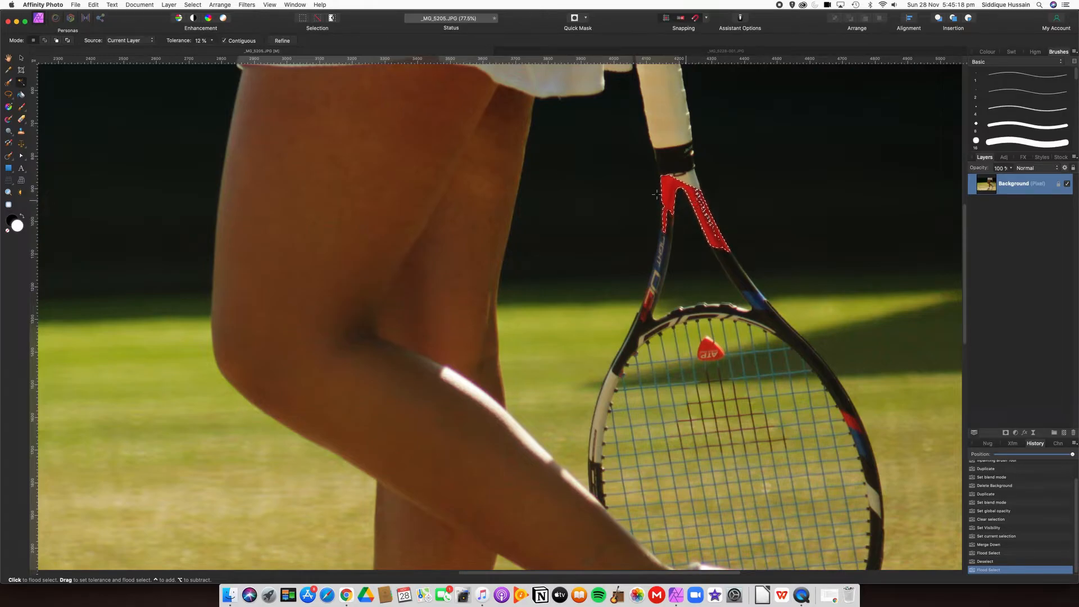
Set the tolerance to 13%, clear the selection, and flood-select the red racket throat again.
left_click(212, 41)
left_click(212, 51)
left_click_drag(212, 51, 212, 52)
key("super+d")
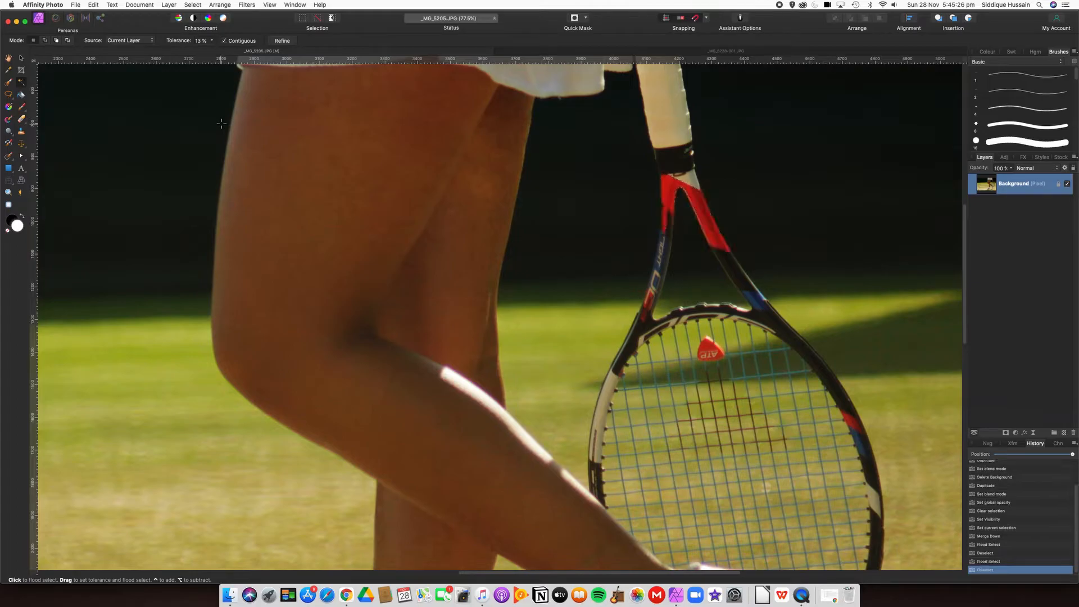
left_click(668, 189)
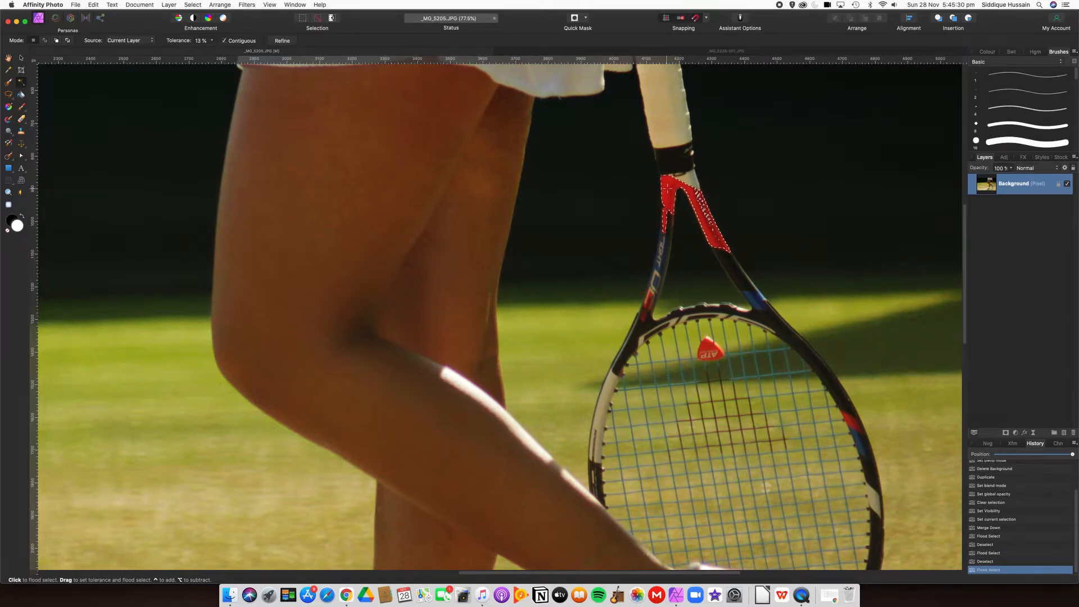
Switch the flood selection to add mode and include the missed red area on the throat's right arm.
scroll(708, 222, "up", 3)
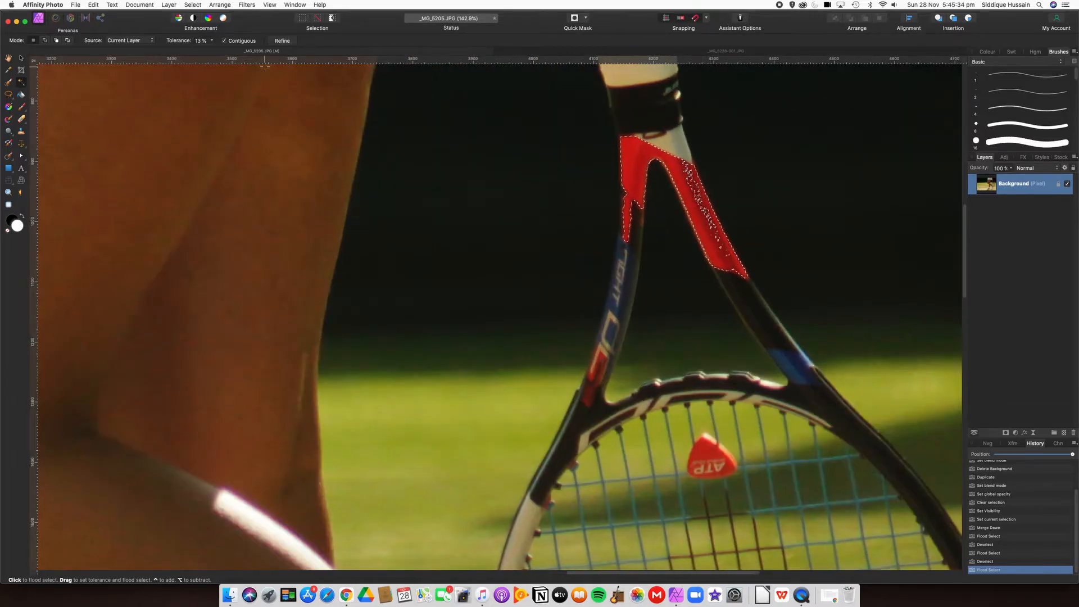
left_click(44, 40)
scroll(690, 183, "up", 3)
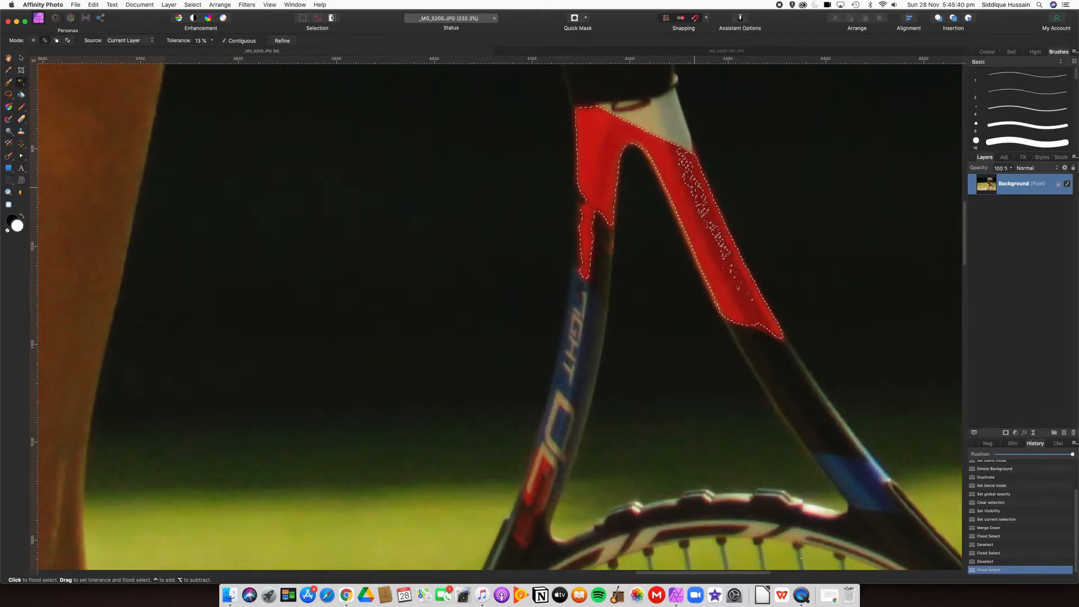
left_click(701, 226)
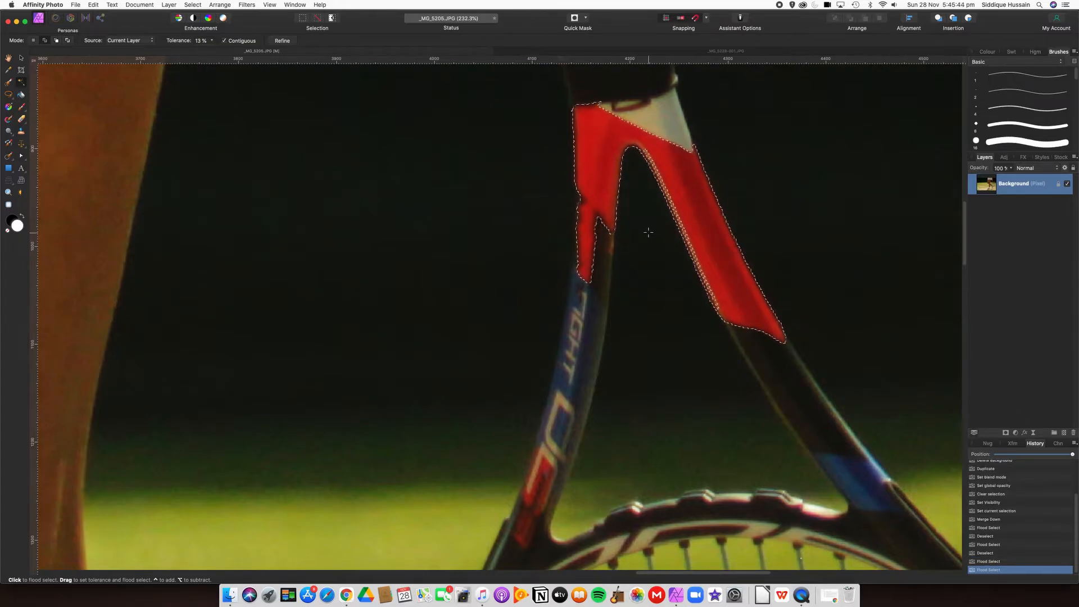
Add the red ATP vibration dampener on the strings to the selection.
scroll(648, 232, "down", 3)
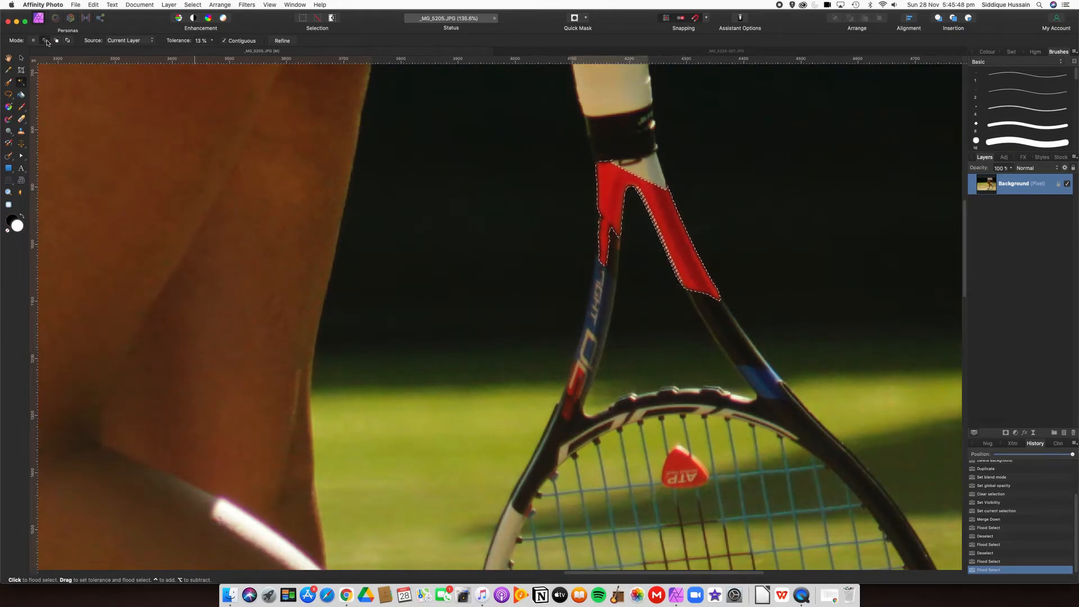
left_click(678, 462)
scroll(683, 463, "up", 1)
scroll(683, 464, "up", 2)
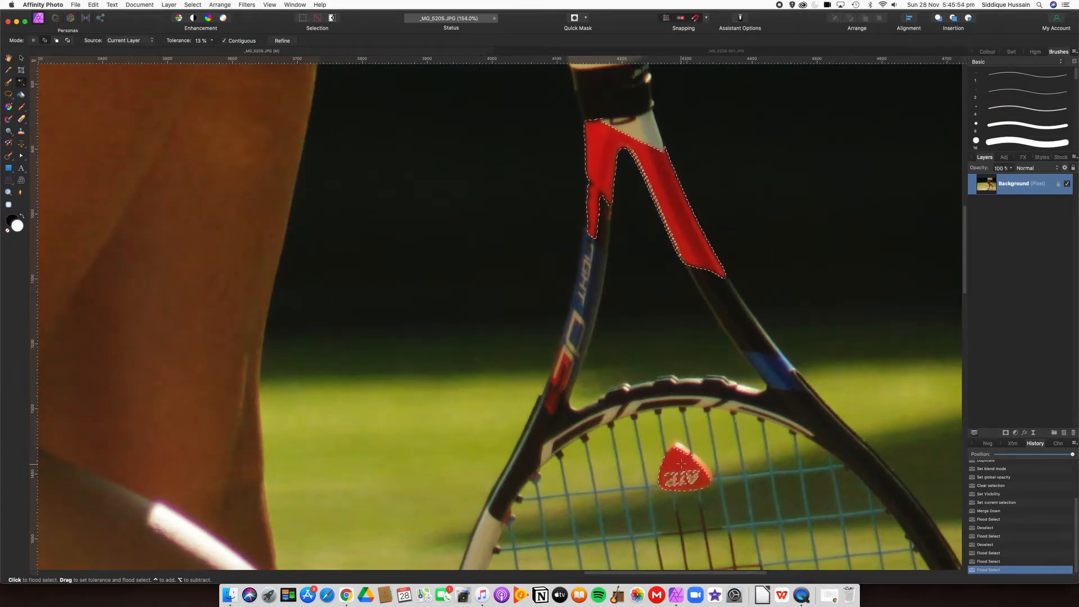
Add the red patch on the racket head's right side to the selection, and return to new-selection mode.
scroll(683, 463, "down", 2)
scroll(570, 386, "up", 4)
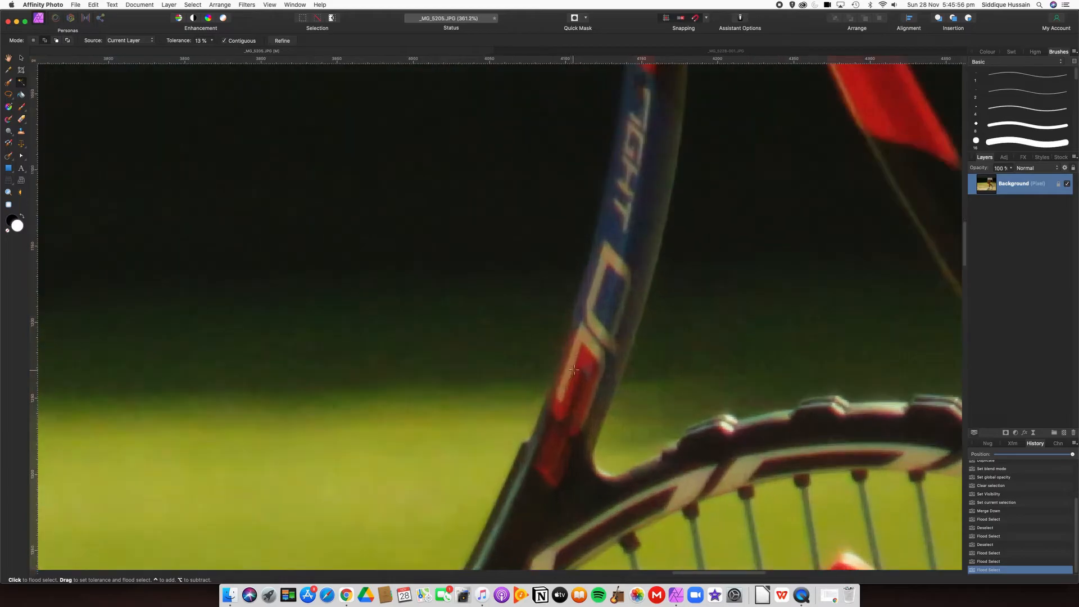
scroll(587, 357, "down", 8)
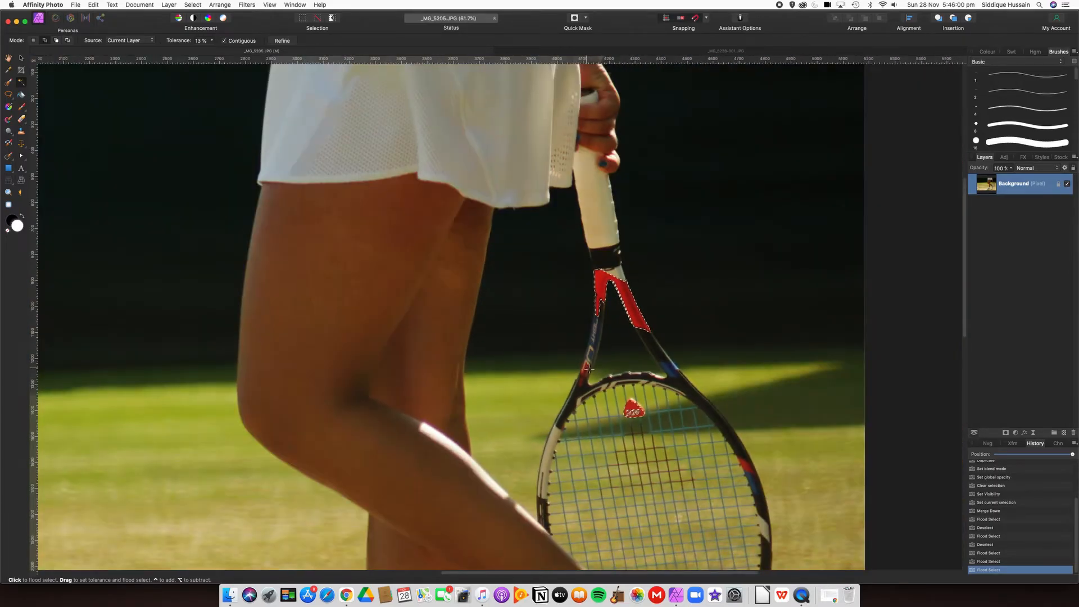
scroll(747, 478, "up", 6)
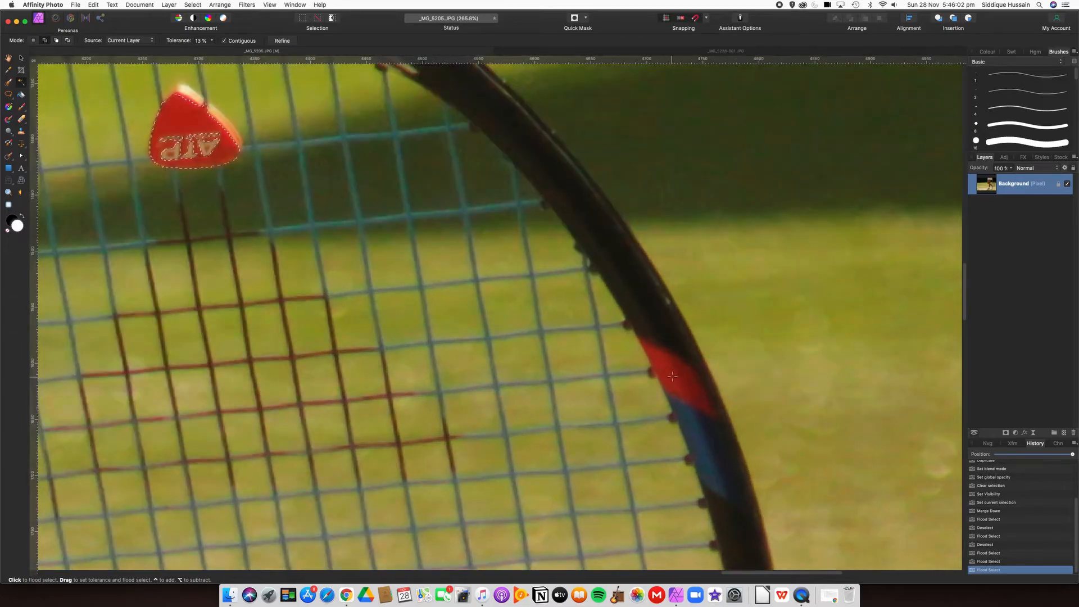
left_click(677, 388)
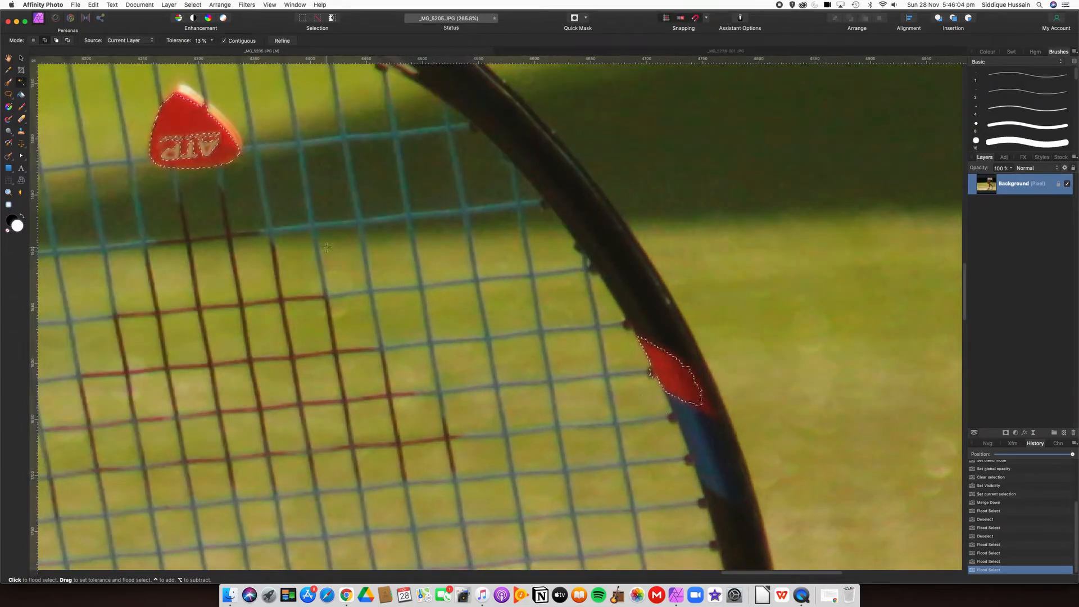
left_click(32, 41)
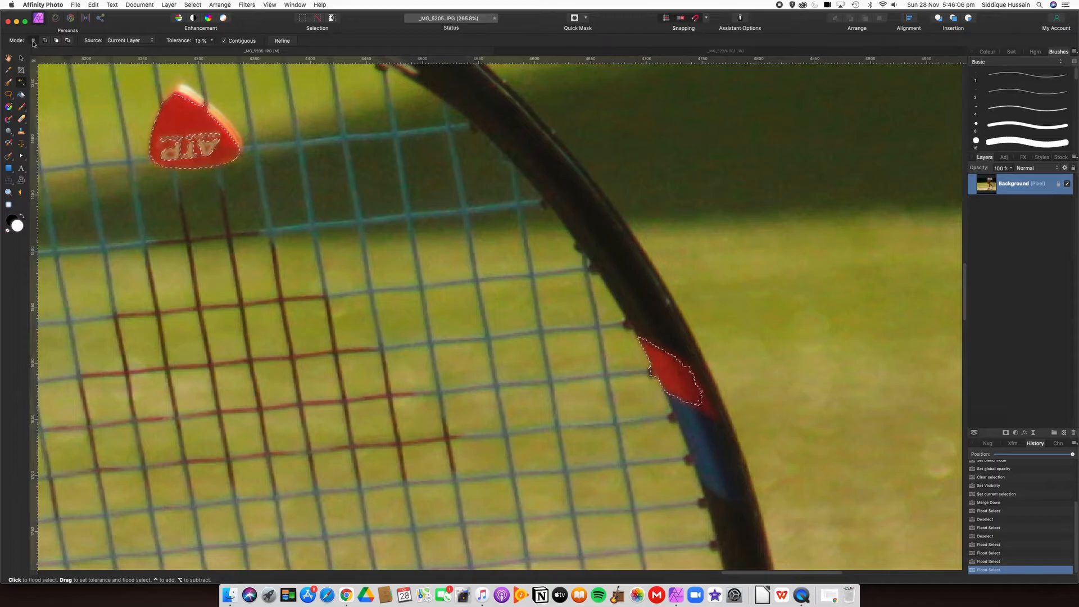
scroll(389, 194, "down", 6)
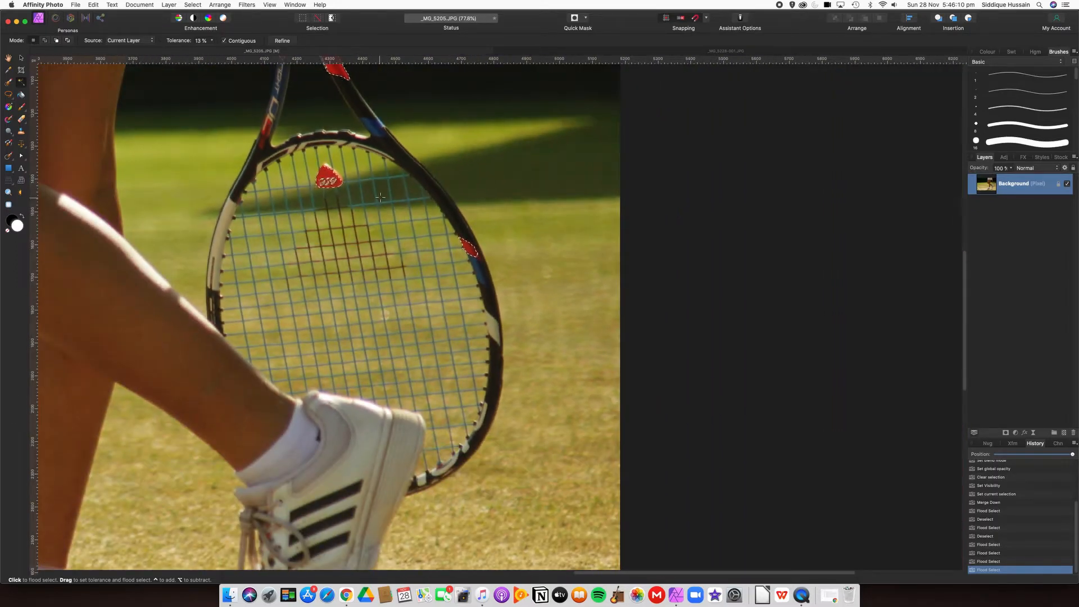
key("super+0")
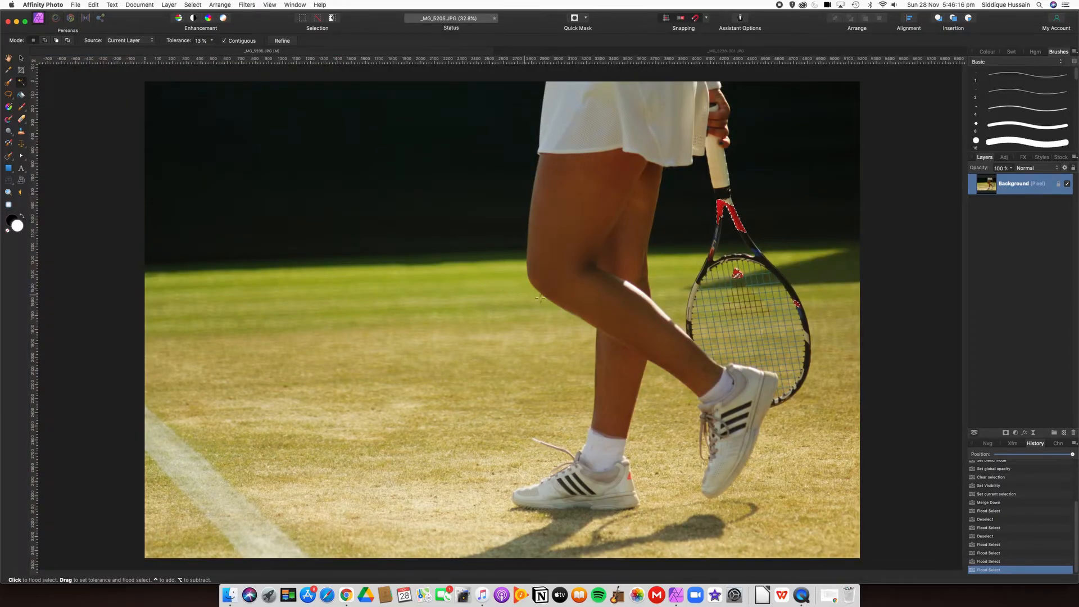
left_click(282, 41)
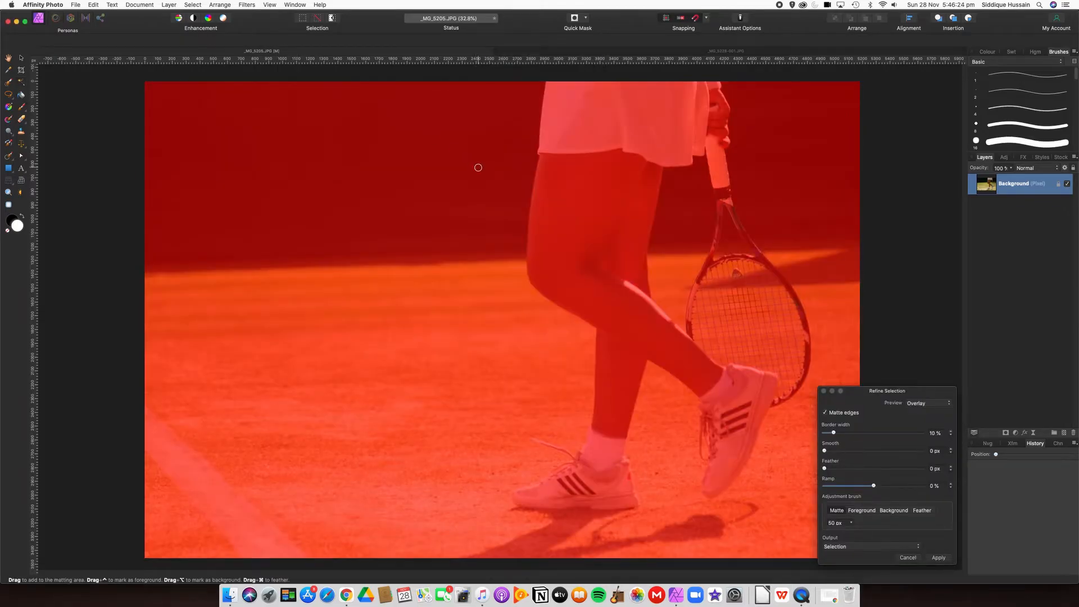
left_click_drag(854, 392, 897, 244)
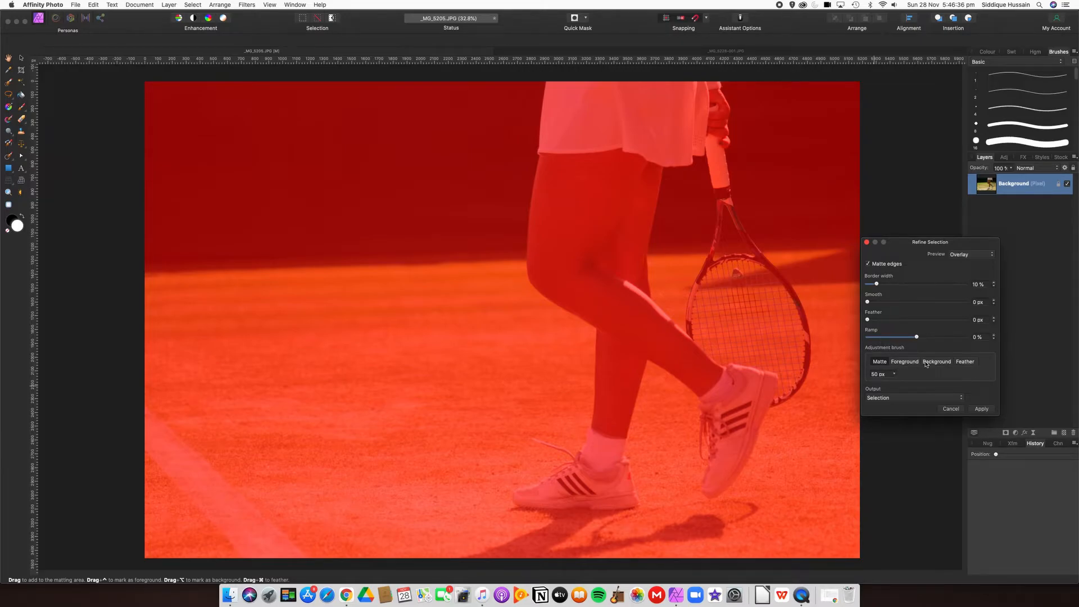
left_click(950, 410)
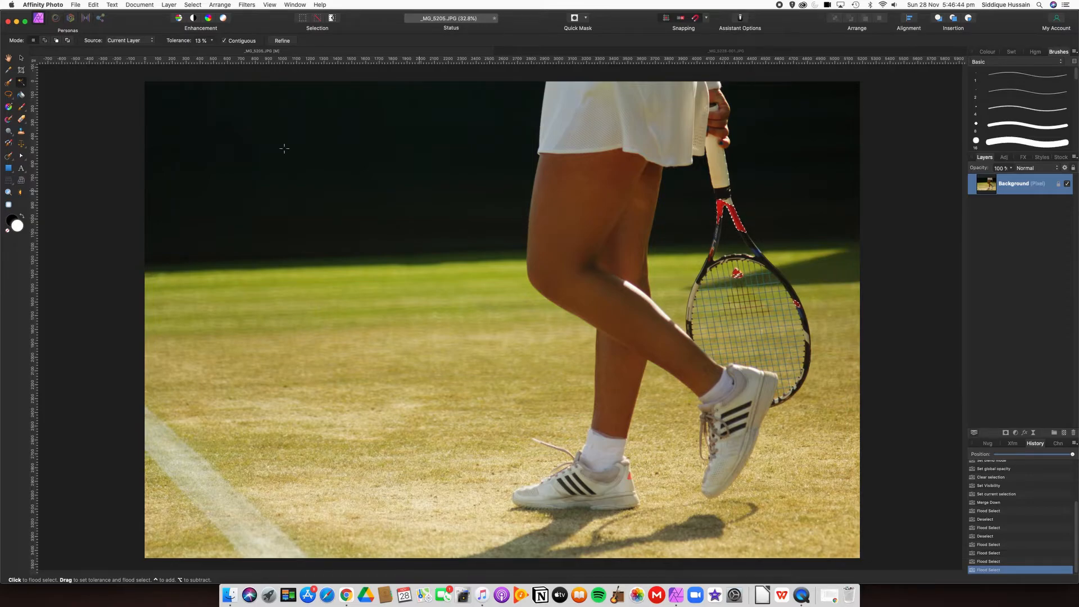
Add a default HSL adjustment to the selected racket areas with hue shift 94.6° and saturation shift -9% for a purple colour.
left_click(1005, 158)
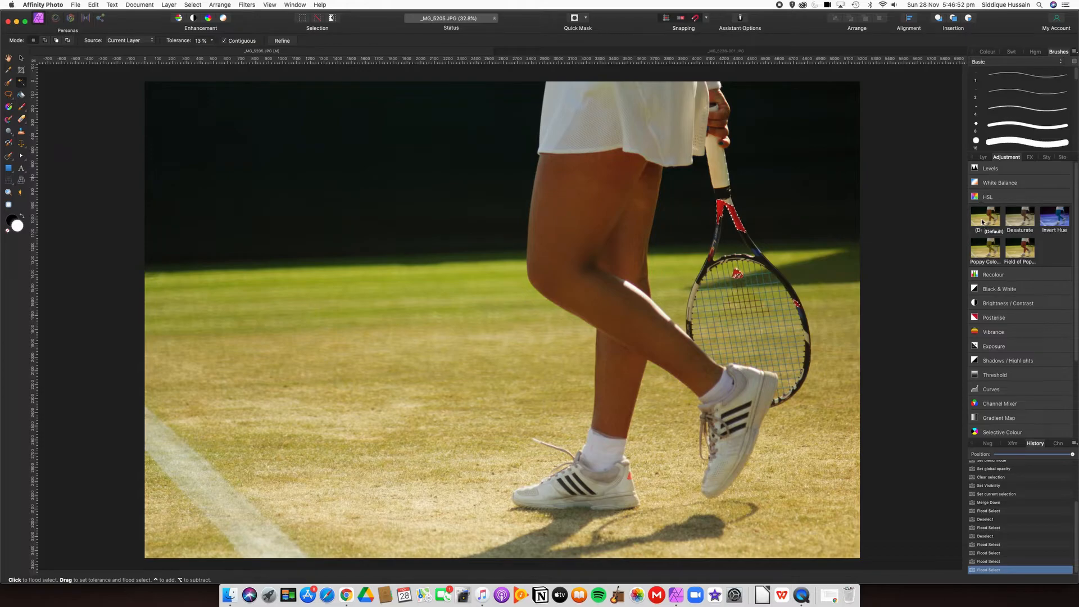
left_click(982, 223)
left_click_drag(918, 184, 898, 132)
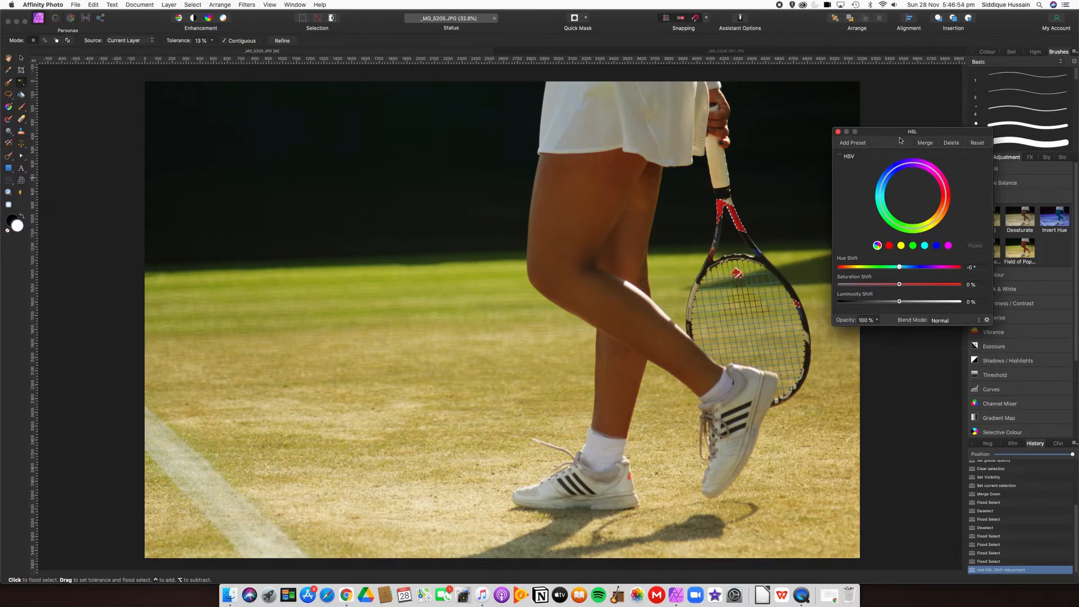
scroll(747, 222, "up", 5)
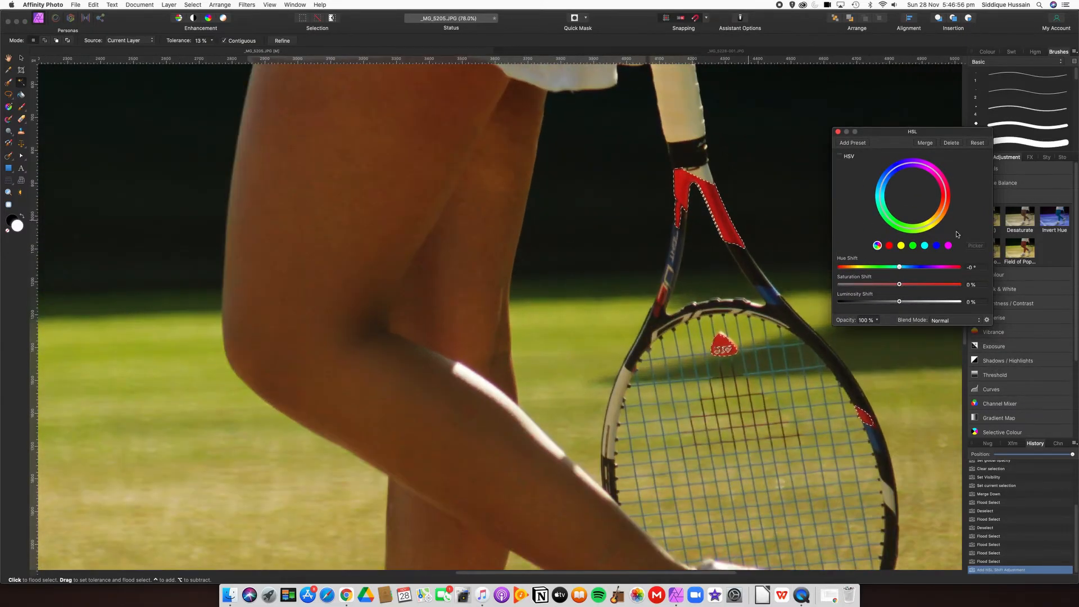
mouse_move(899, 267)
left_mouse_down()
mouse_move(937, 268)
mouse_move(863, 268)
mouse_move(931, 268)
mouse_move(894, 286)
left_mouse_up()
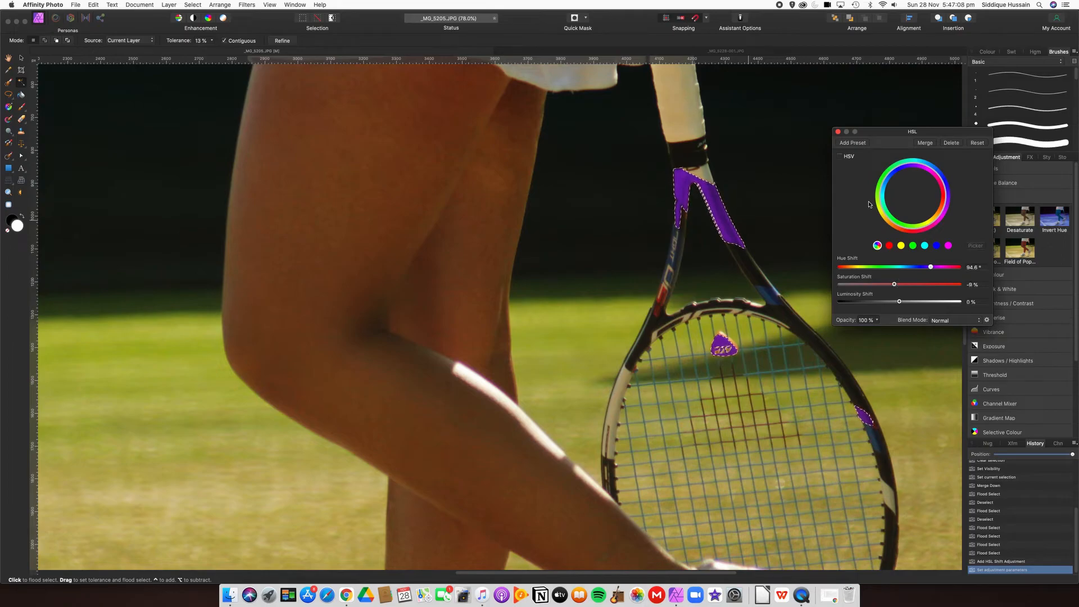
Close the HSL settings and deselect the recoloured racket areas.
left_click(837, 133)
key("super+d")
scroll(751, 233, "down", 5)
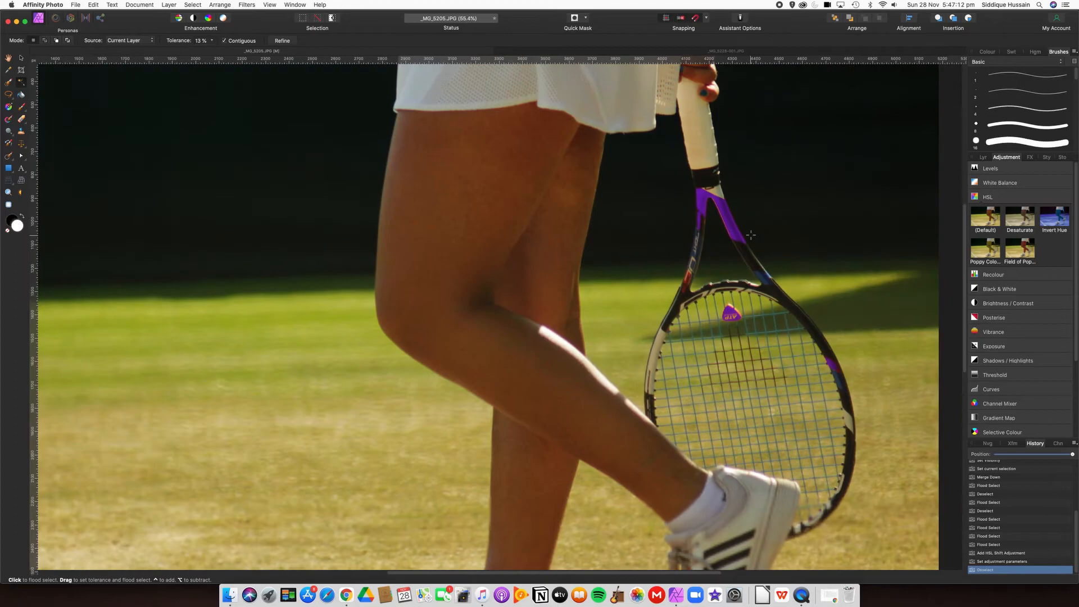